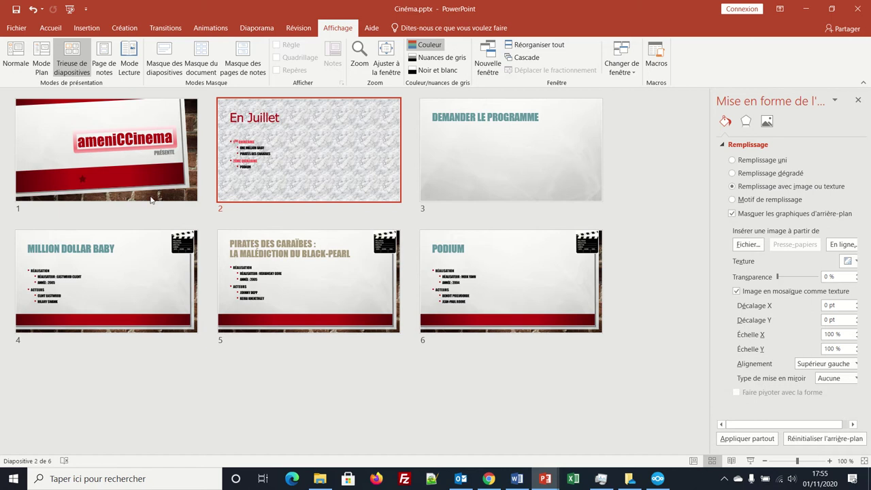
# Switch to Normal view, look through slides 4–6, then return to the En Juillet slide.
pyautogui.click(16, 54)
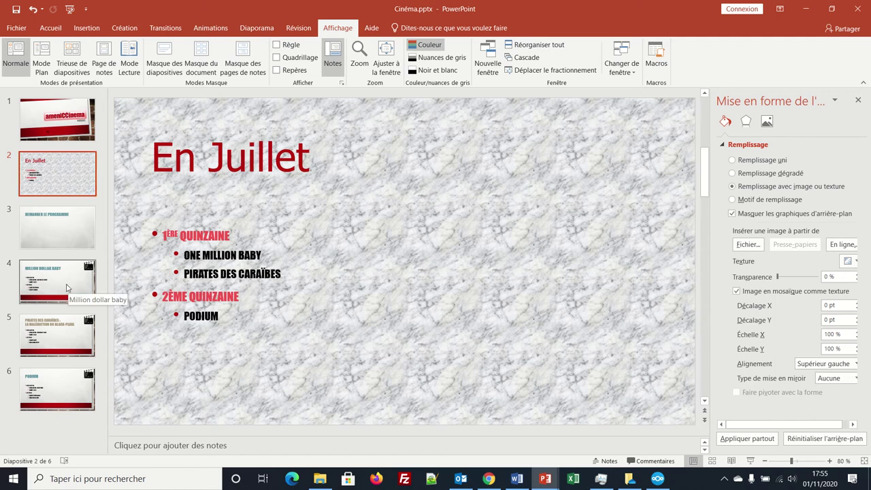
pyautogui.click(67, 288)
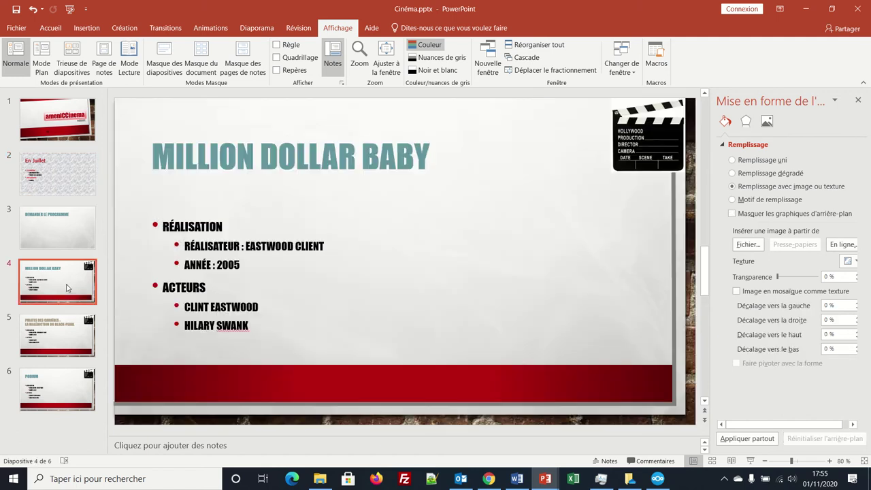
pyautogui.click(68, 332)
pyautogui.click(74, 385)
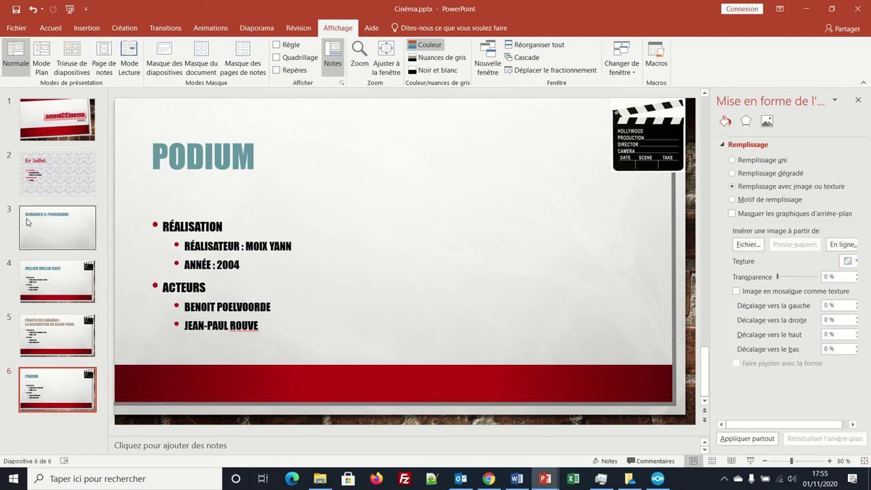
pyautogui.click(32, 168)
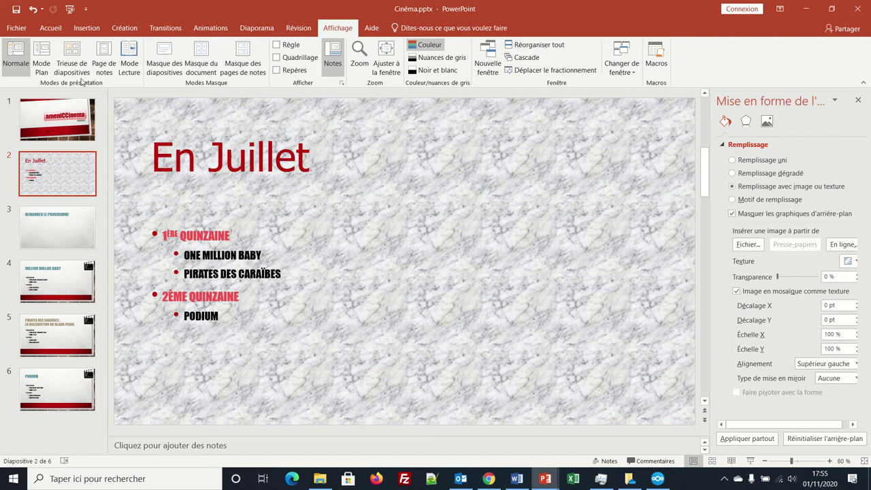
# Apply the Deux contenus layout to slide 2 and select its empty right placeholder.
pyautogui.click(54, 30)
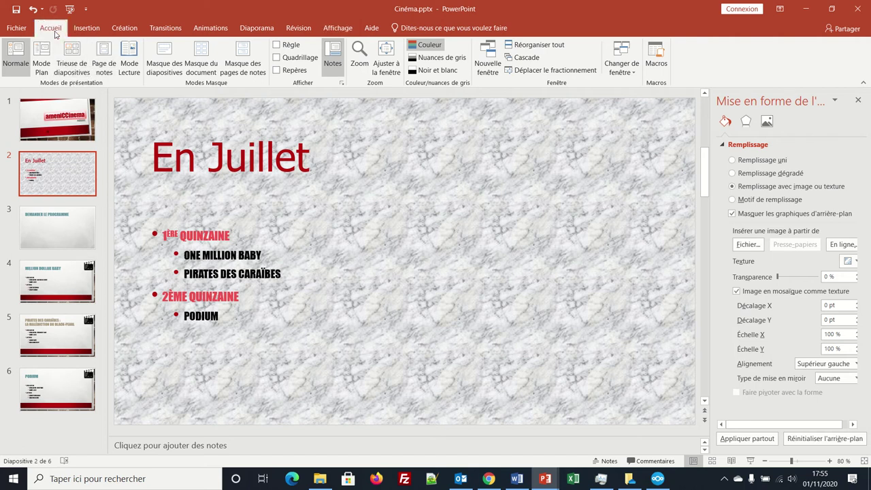
pyautogui.click(196, 45)
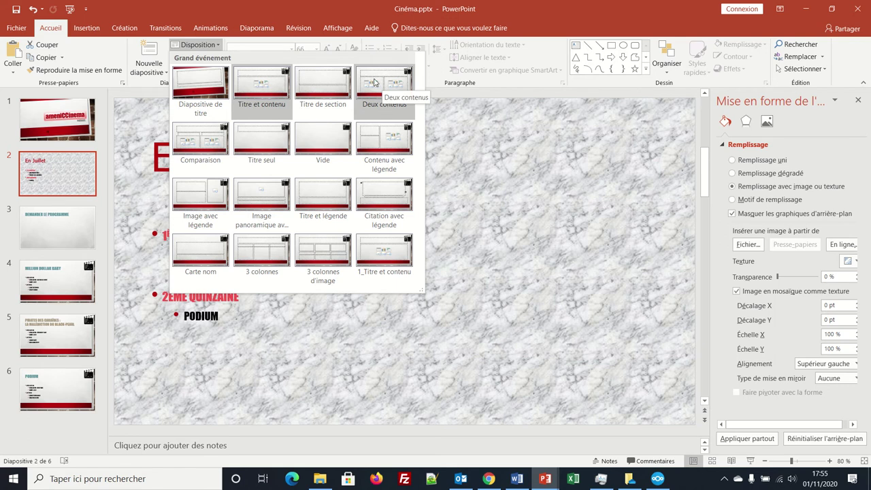
pyautogui.click(383, 82)
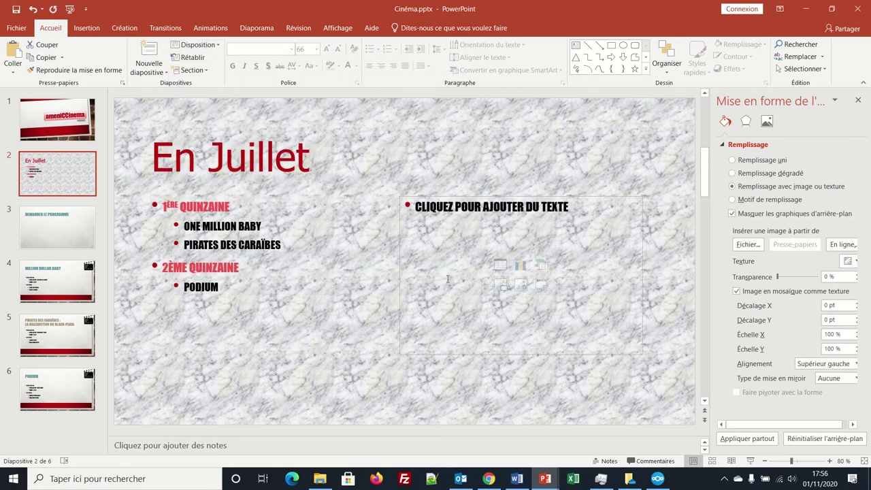
pyautogui.click(493, 268)
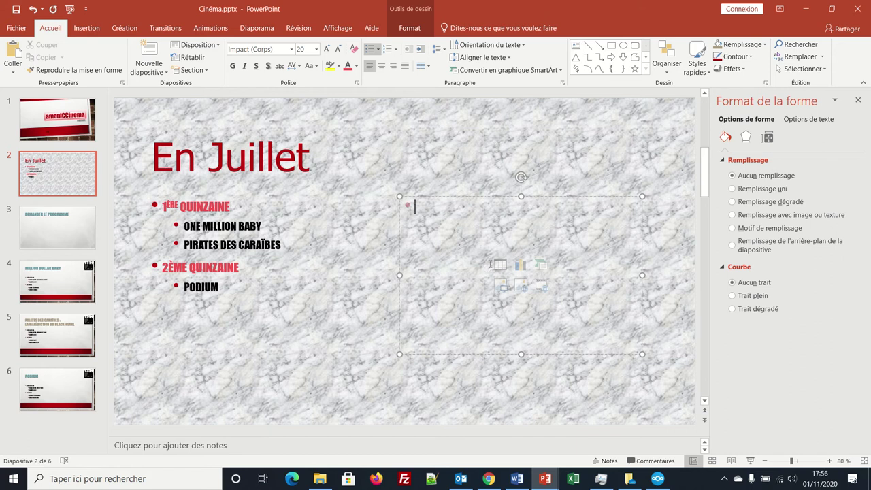
# Insert the red theatre hall photo from an online search for 'salle de cinéma', then go to slide 4.
pyautogui.click(520, 286)
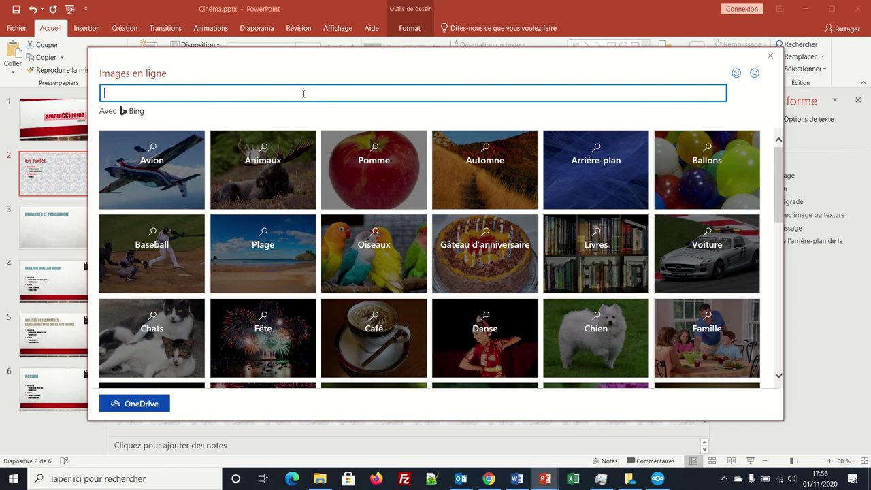
pyautogui.write('sa')
pyautogui.write('lle de cin')
pyautogui.write('éma')
pyautogui.press('Return')
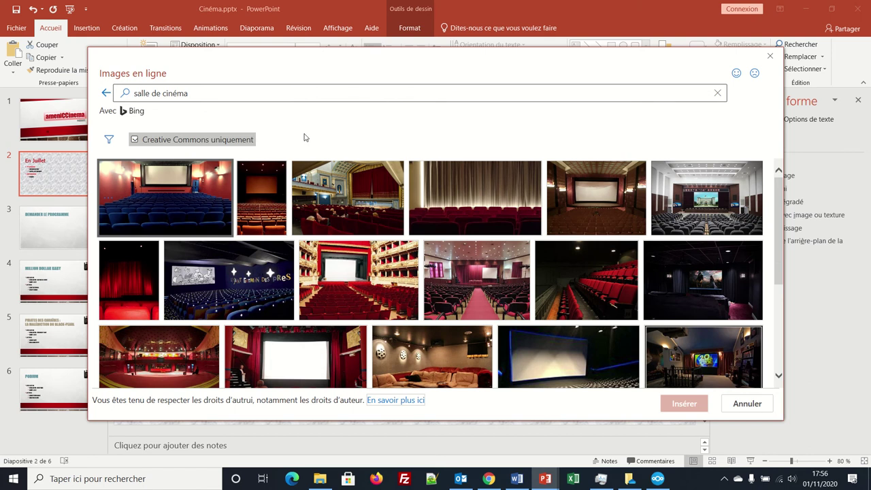
pyautogui.click(344, 270)
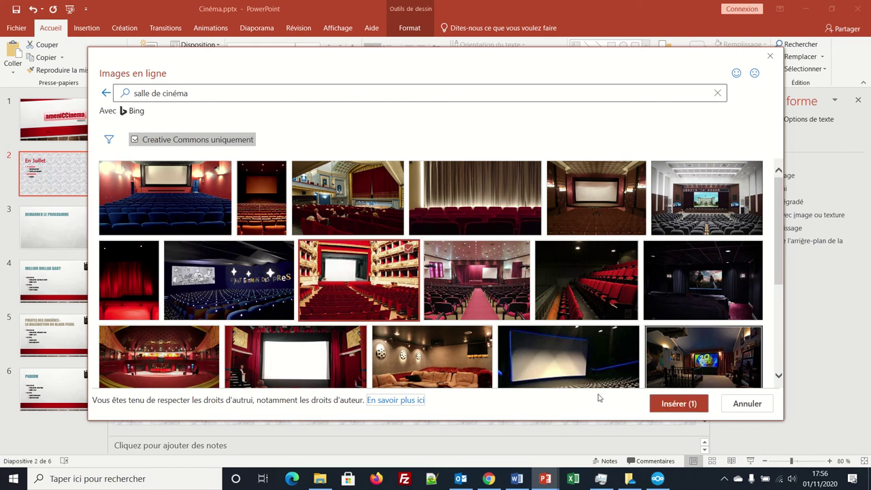
pyautogui.click(668, 404)
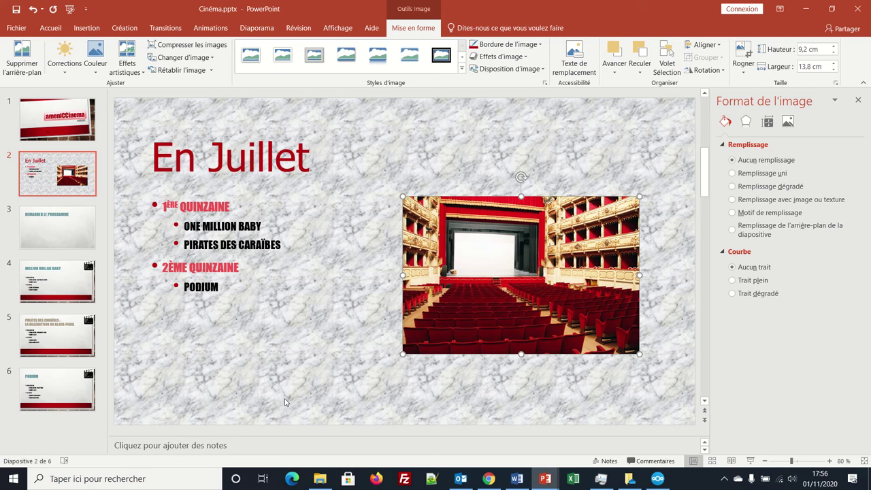
pyautogui.click(61, 289)
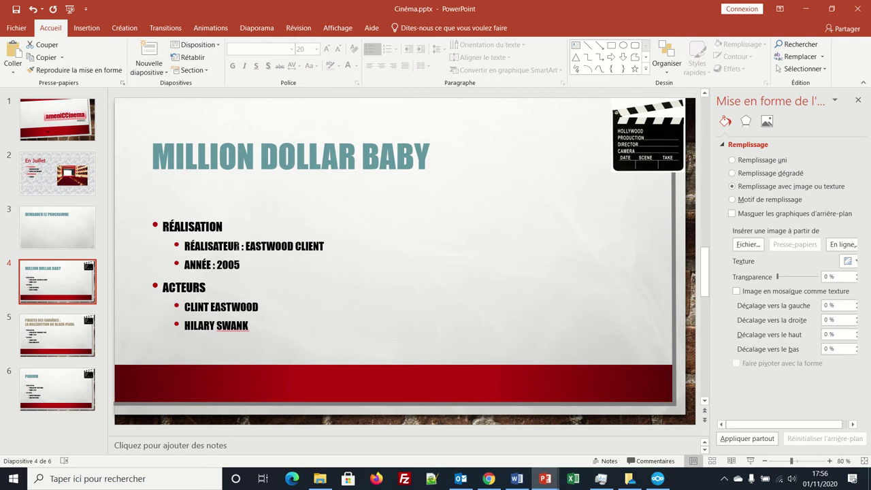
# Give slide 4 the Deux contenus layout and insert the first 'million dollar baby' poster from an online search.
pyautogui.click(185, 48)
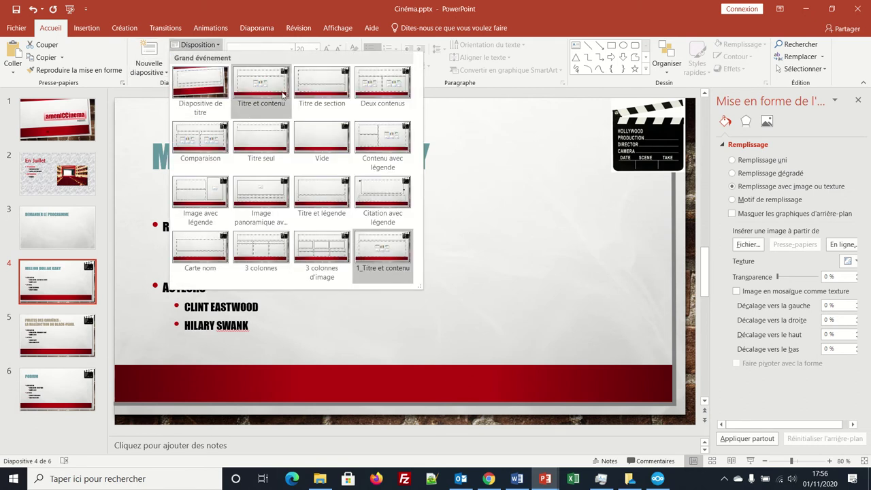
pyautogui.click(365, 80)
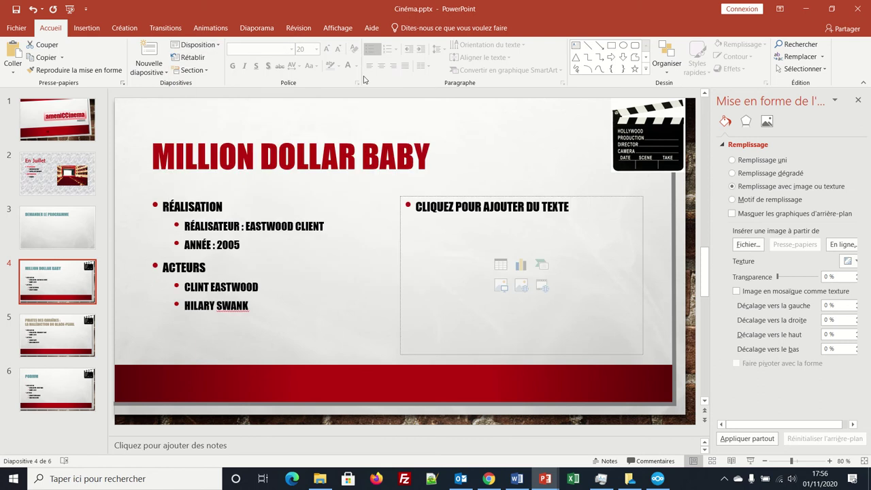
pyautogui.click(523, 287)
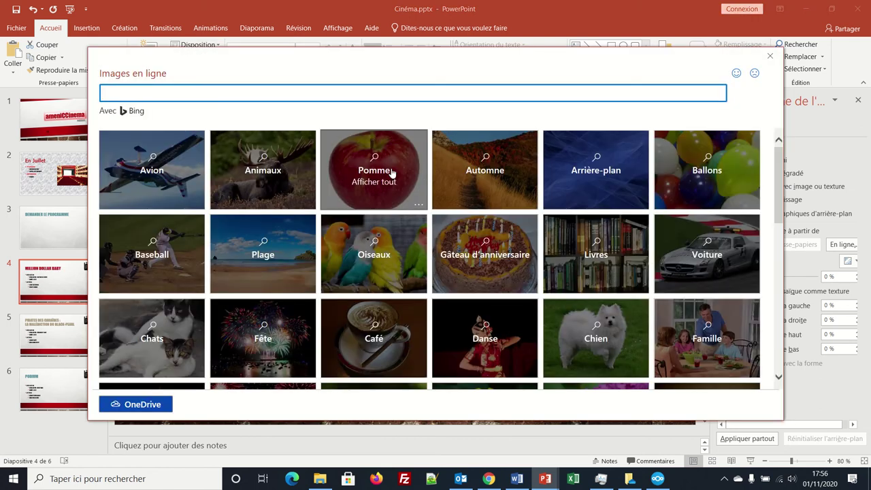
pyautogui.write('milli')
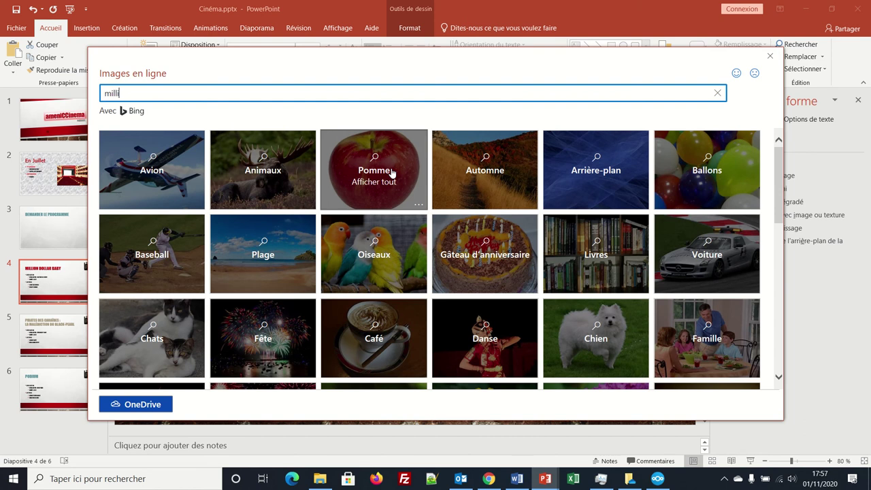
pyautogui.write('on dollar ')
pyautogui.write('baby')
pyautogui.press('Return')
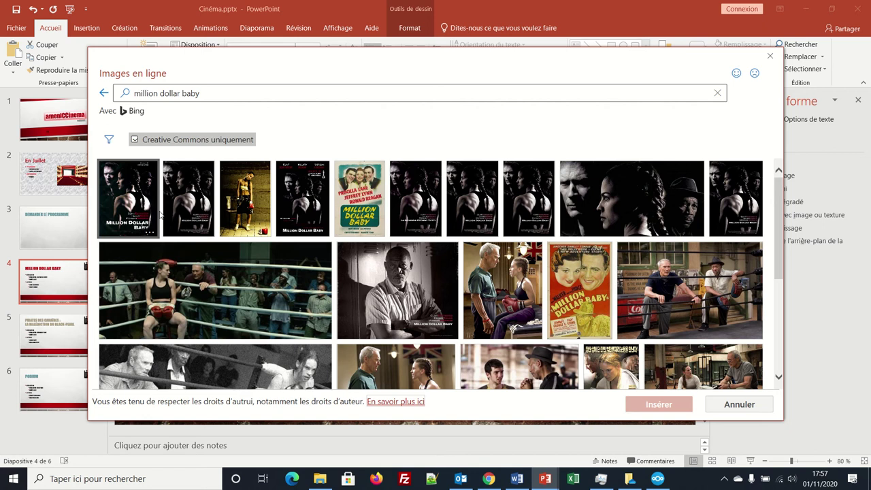
pyautogui.click(131, 193)
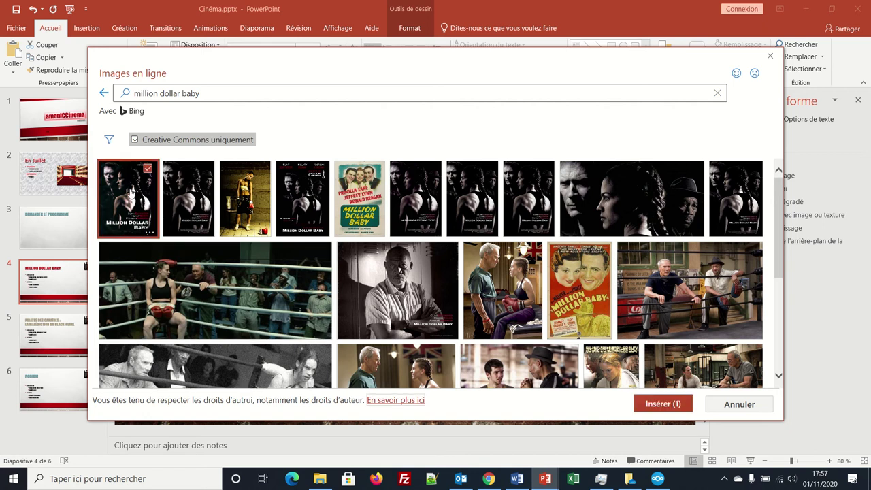
pyautogui.click(643, 402)
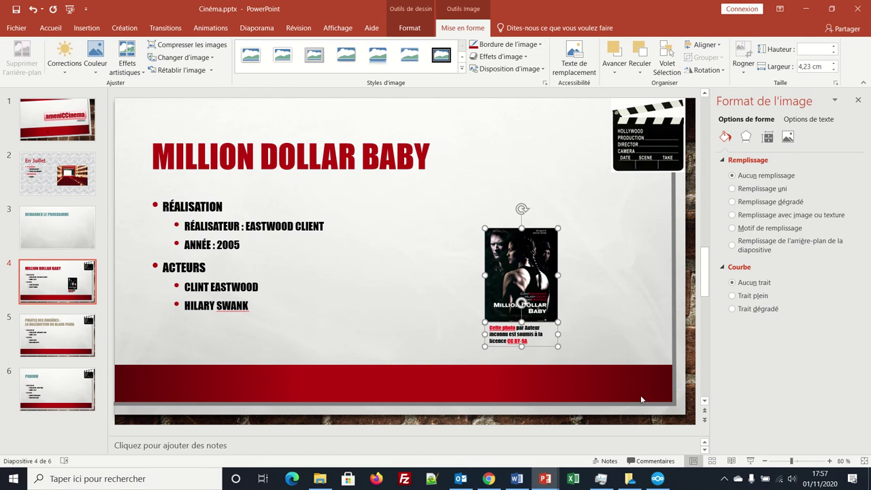
# Replace the poster with the black-and-white three-actor 'million dollar baby' still, then go to slide 5.
pyautogui.press('Delete')
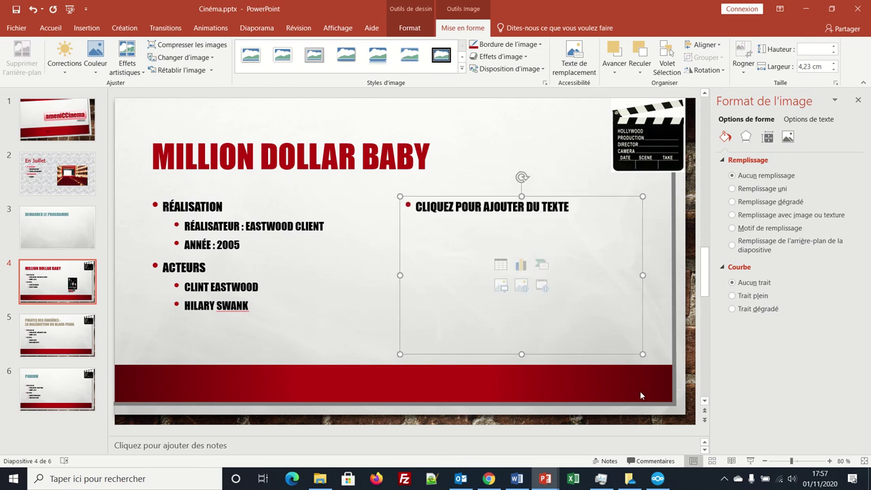
pyautogui.click(524, 286)
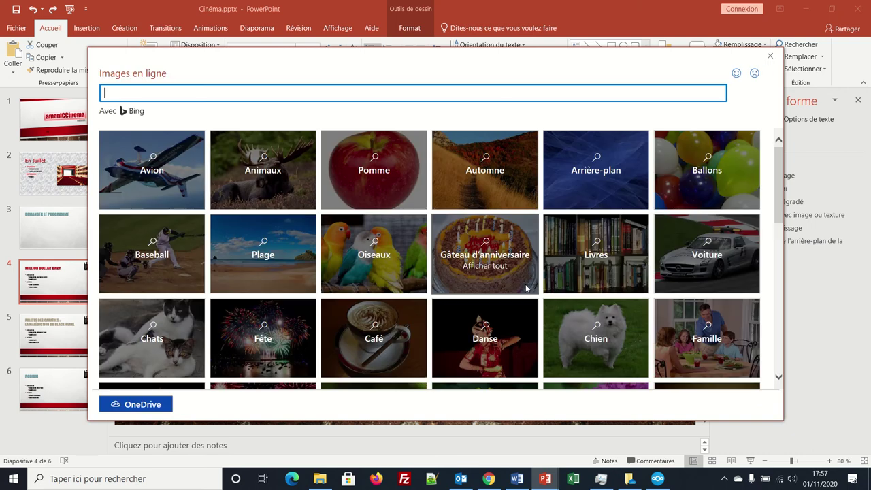
pyautogui.write('million')
pyautogui.write(' dollar baby')
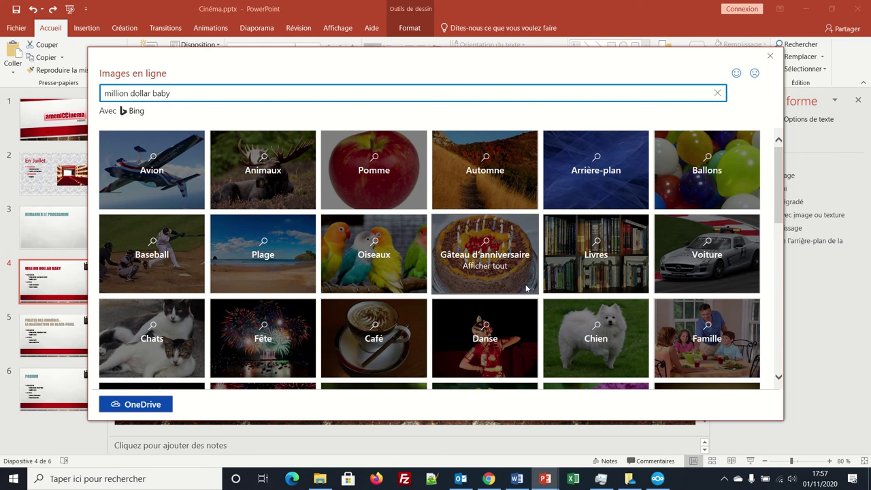
pyautogui.press('Return')
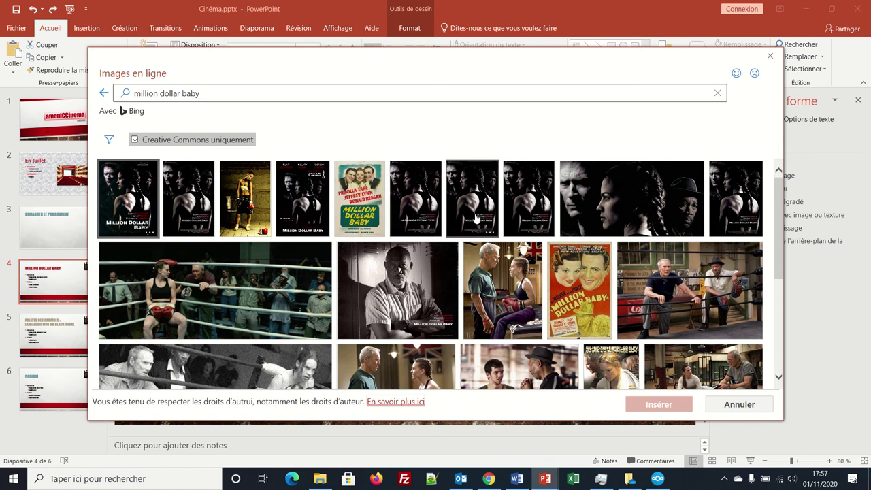
pyautogui.click(618, 203)
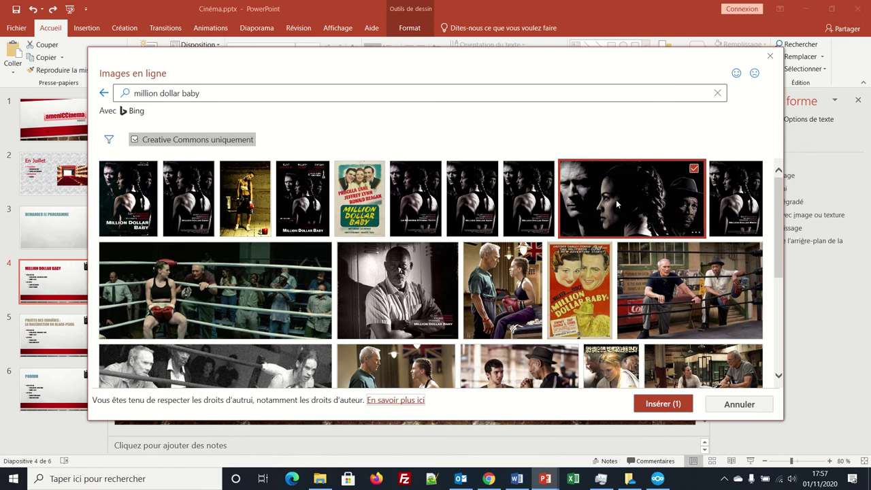
pyautogui.click(674, 404)
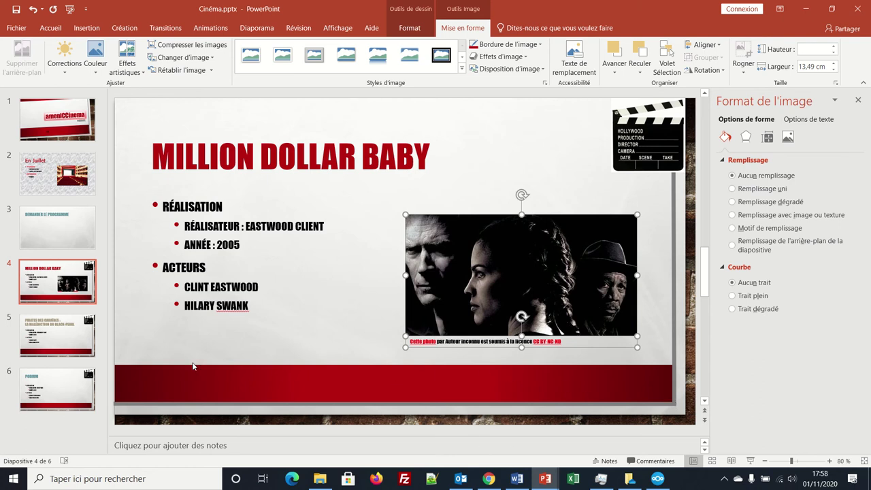
pyautogui.click(64, 345)
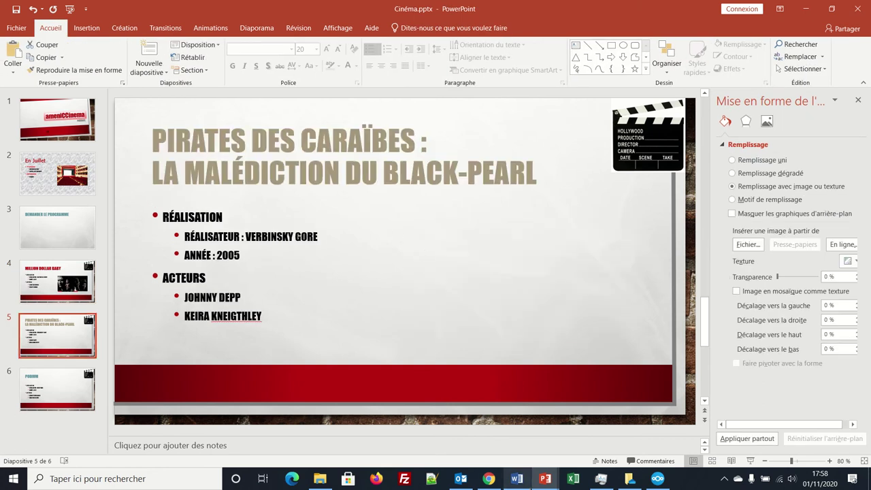
# Apply the two-content layout to the Pirates des Caraïbes slide.
pyautogui.click(419, 313)
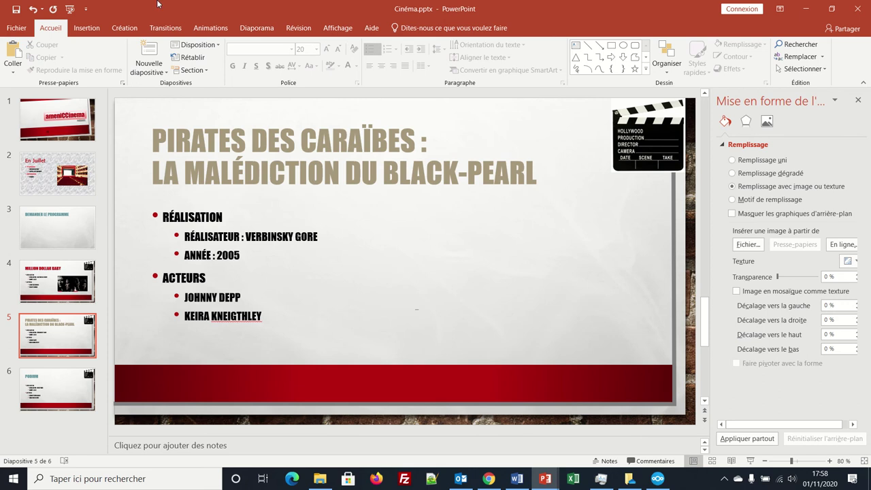
pyautogui.click(196, 44)
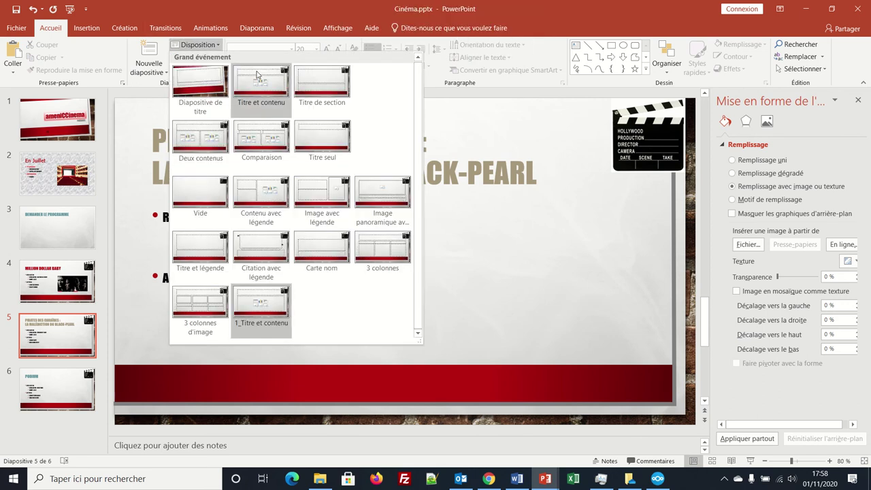
pyautogui.click(201, 137)
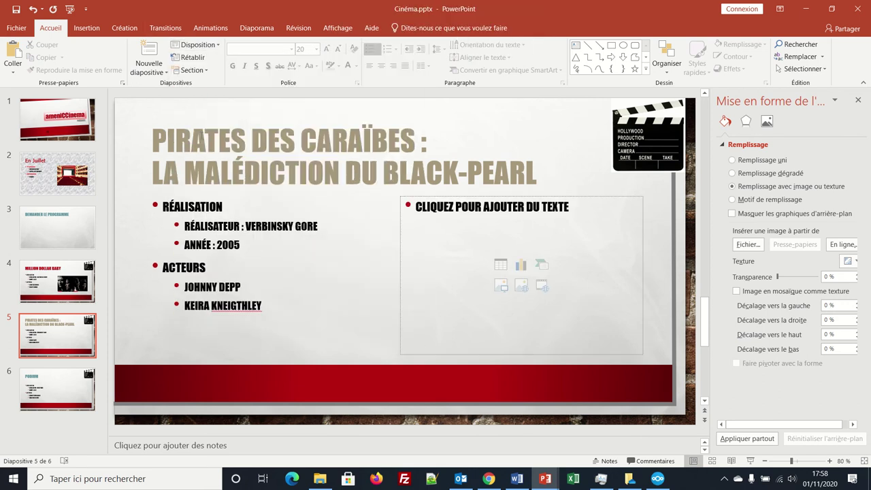
# Insert a pirate ship photo from an online search for the film title, then delete it.
pyautogui.click(522, 285)
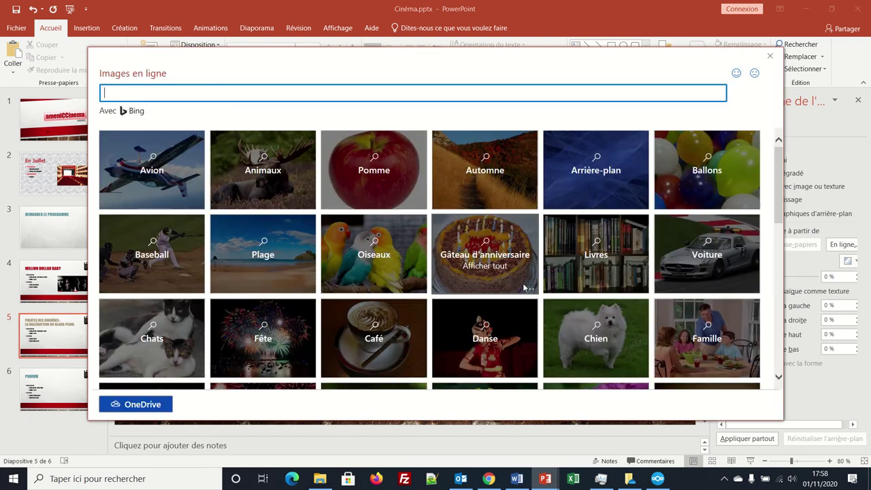
pyautogui.write('pirate')
pyautogui.write(' des caraïbes')
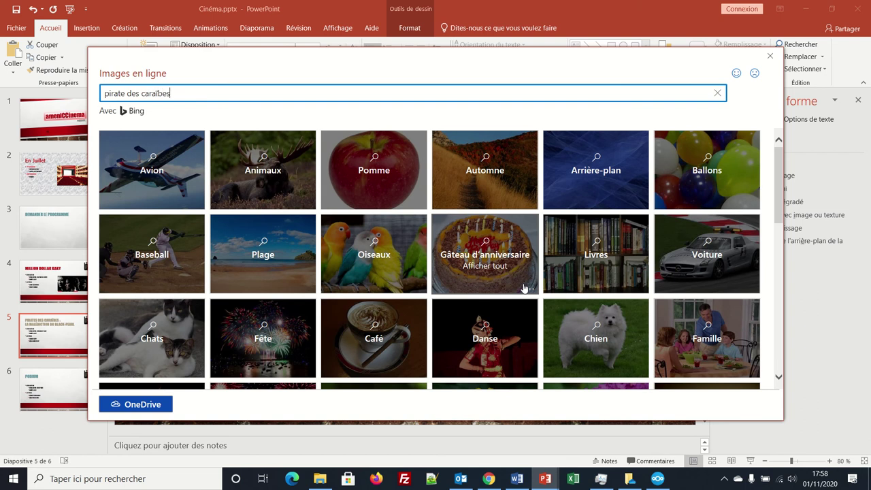
pyautogui.write(' maledic')
pyautogui.write('tion du black ')
pyautogui.write('pearl')
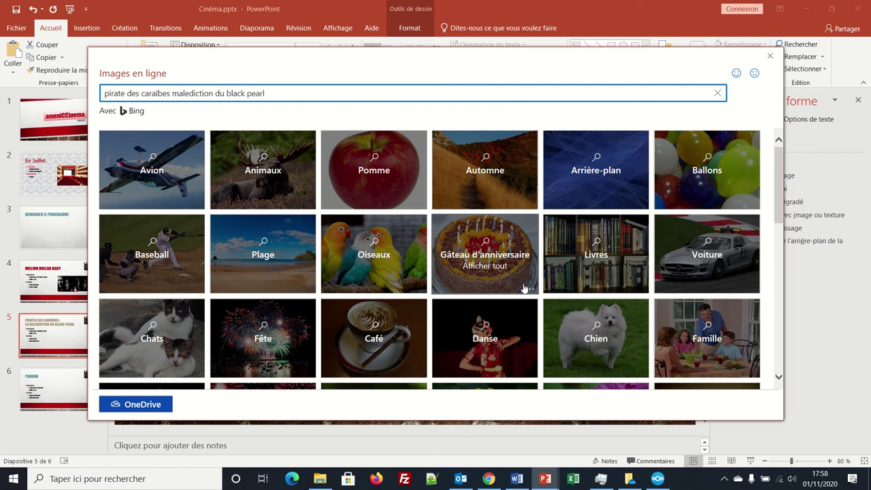
pyautogui.press('Return')
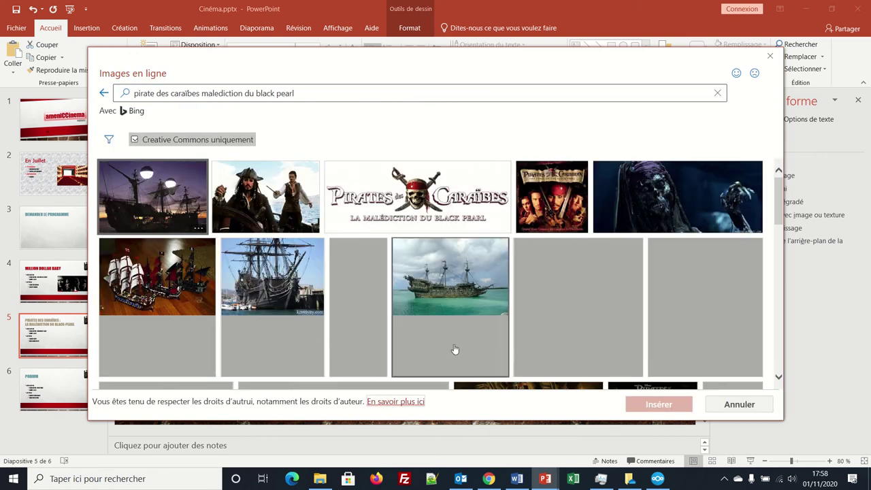
pyautogui.scroll(-1, 450, 284)
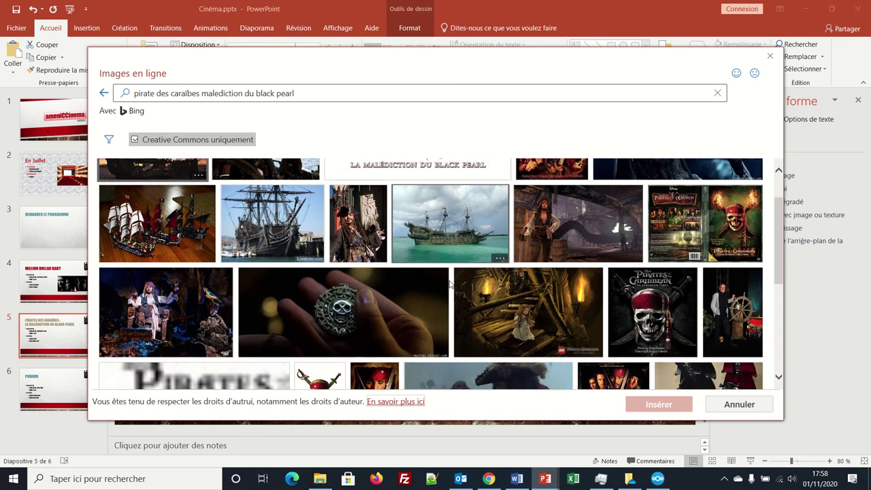
pyautogui.scroll(1, 450, 284)
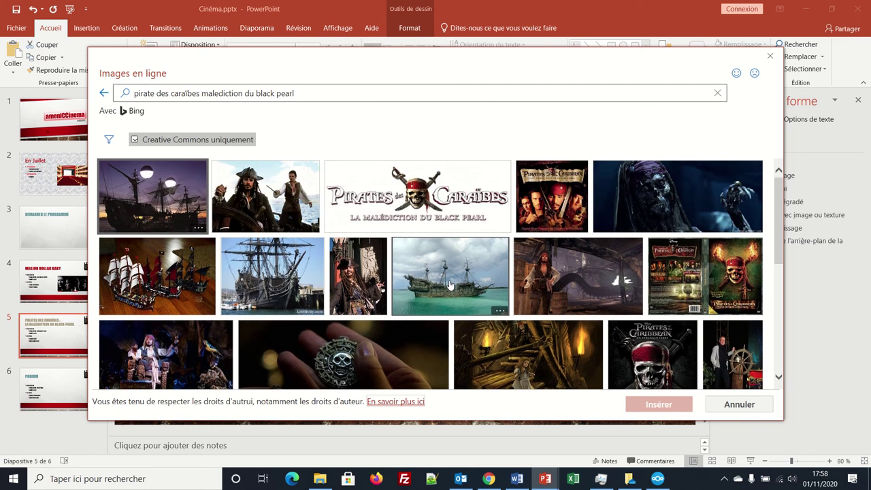
pyautogui.click(273, 276)
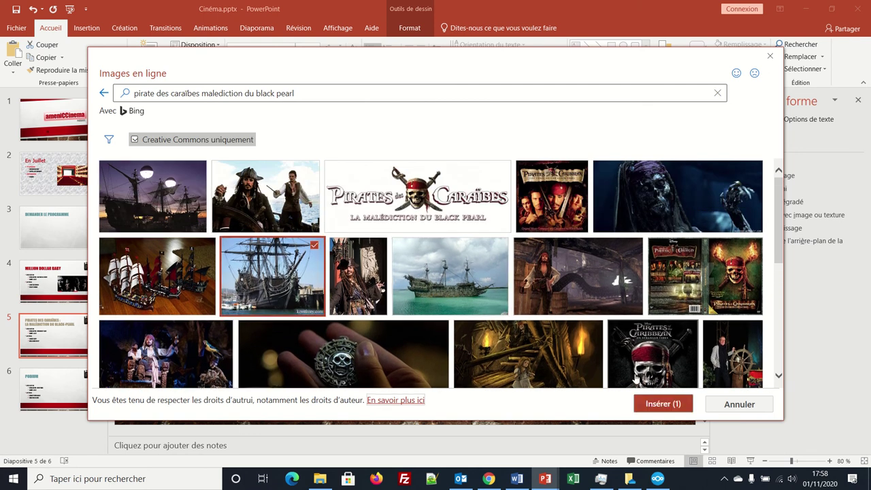
pyautogui.click(658, 403)
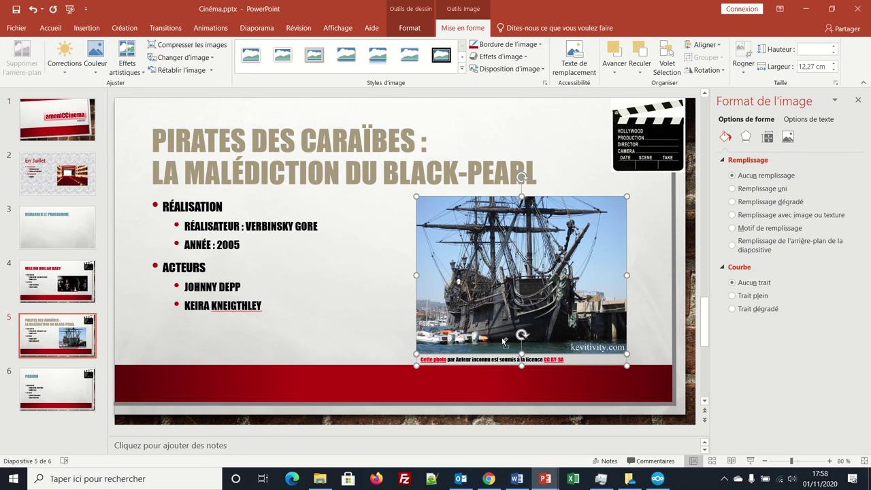
pyautogui.press('Delete')
# Insert the skull logo found by searching 'pirates des caraïbes malédiction du black pearl'.
pyautogui.click(522, 291)
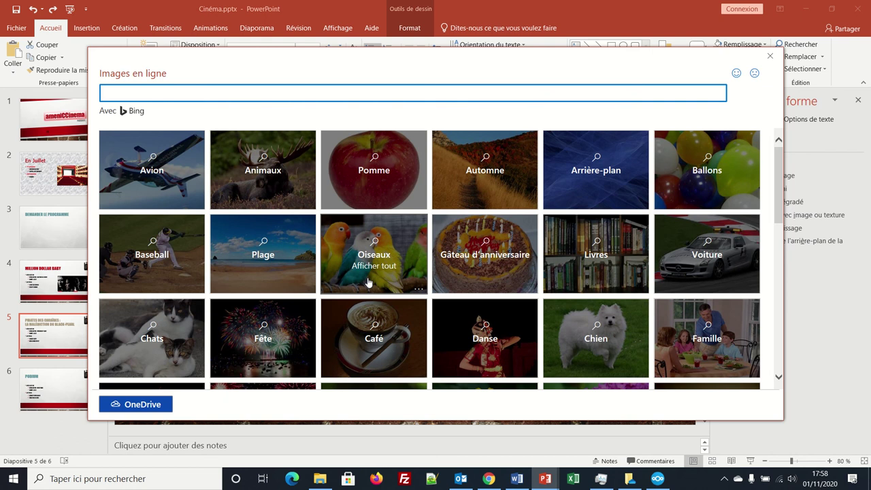
pyautogui.write('pirates ')
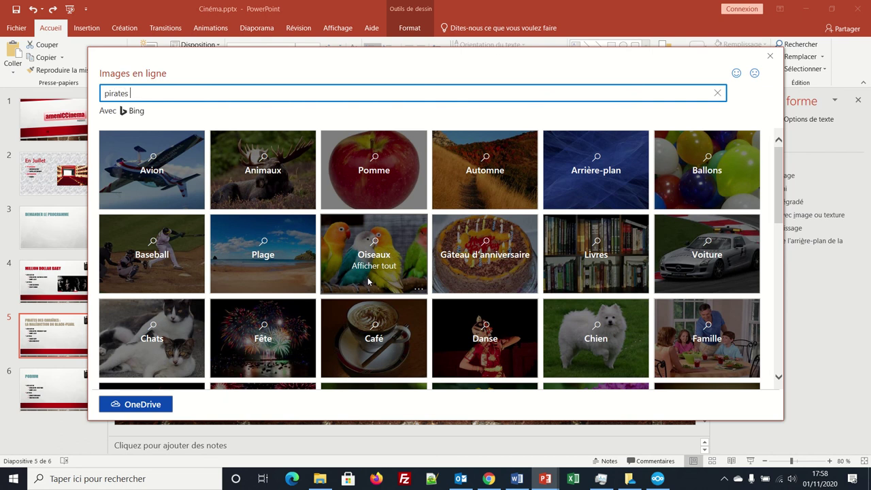
pyautogui.write('des cara')
pyautogui.write('ïbes malédic')
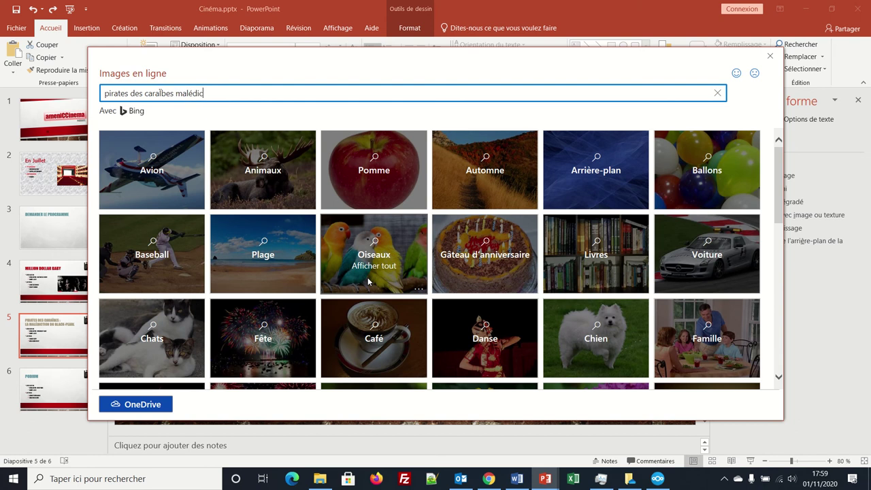
pyautogui.write('tion du ')
pyautogui.write('black pearl')
pyautogui.press('Return')
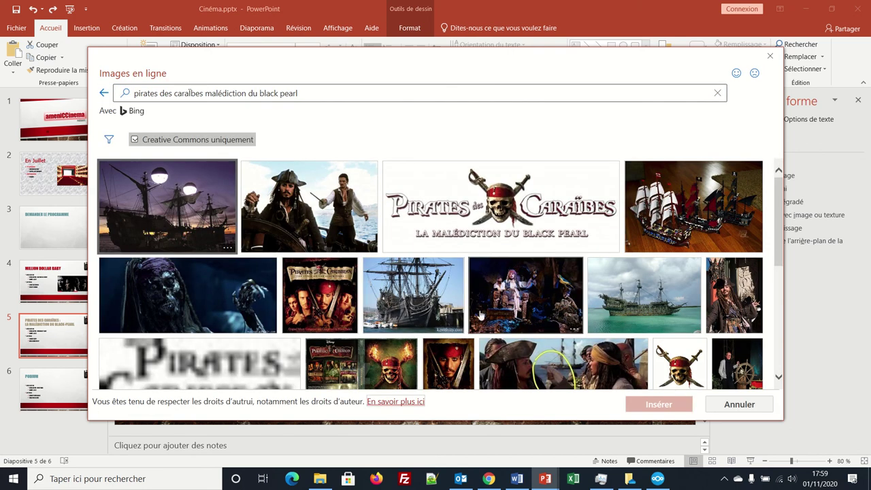
pyautogui.click(462, 227)
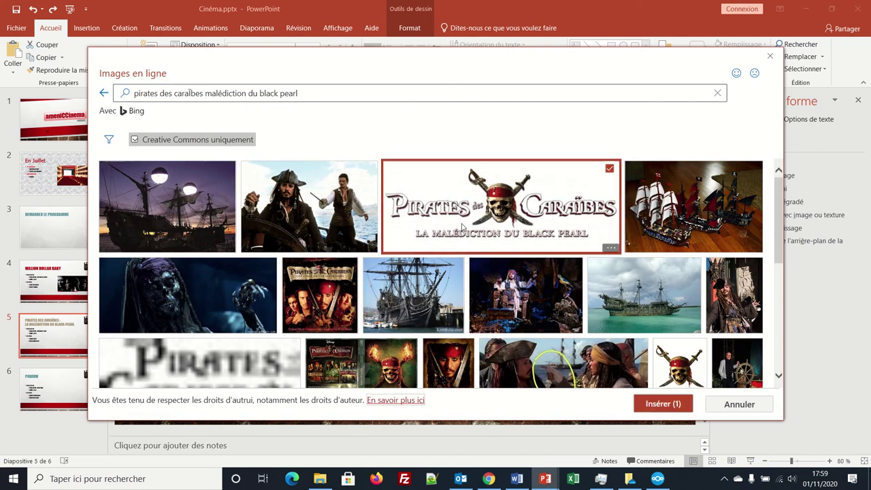
pyautogui.click(658, 407)
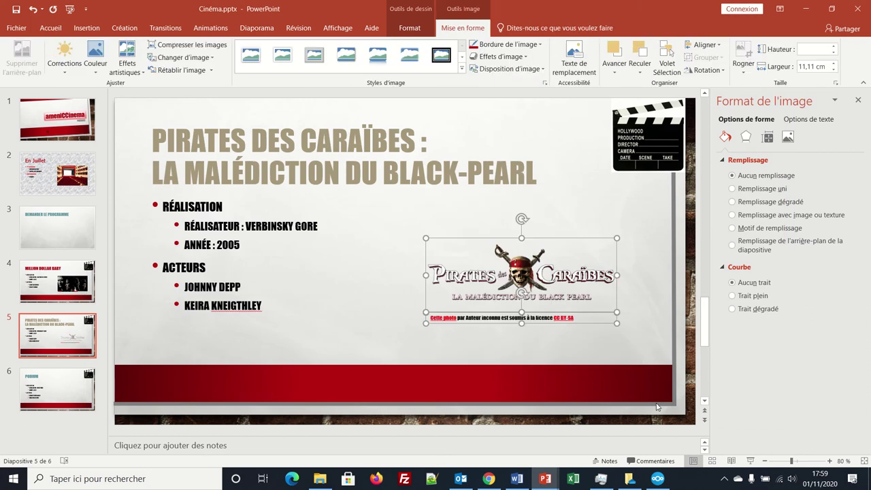
# Delete the photo credit caption under the Pirates des Caraïbes logo.
pyautogui.click(531, 339)
pyautogui.click(520, 318)
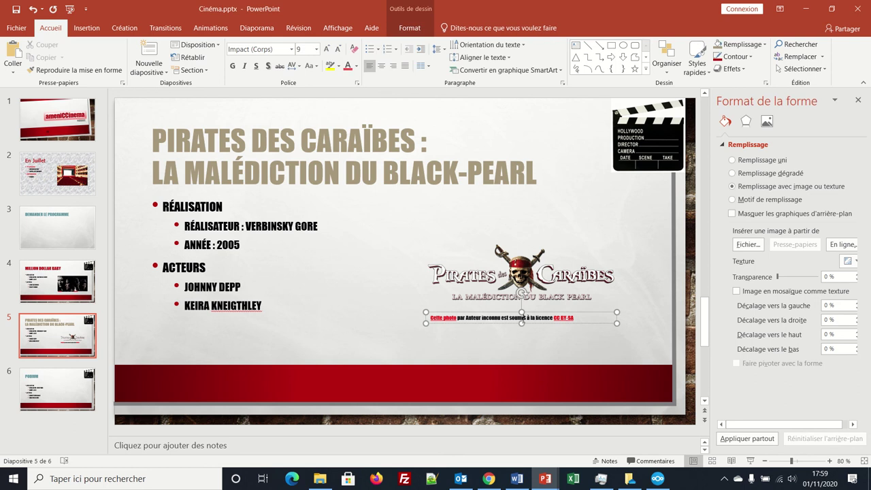
pyautogui.press('BackSpace')
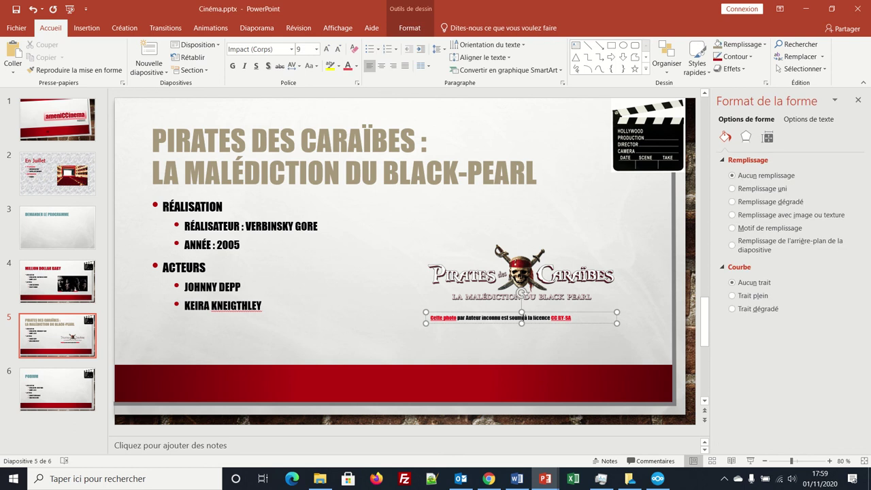
pyautogui.click(579, 324)
pyautogui.press('Delete')
# Enlarge the logo, reposition it beside the text, and move to slide 6.
pyautogui.click(507, 279)
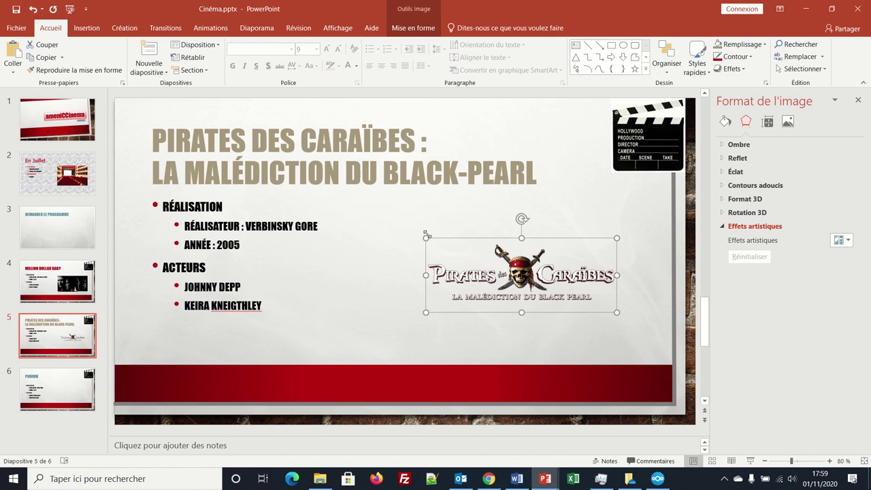
pyautogui.moveTo(427, 235); pyautogui.dragTo(402, 211)
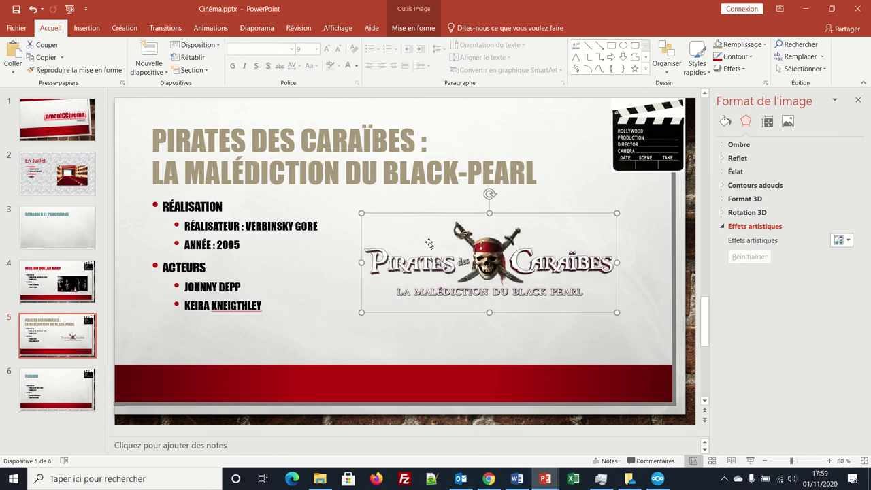
pyautogui.moveTo(445, 257); pyautogui.dragTo(479, 257)
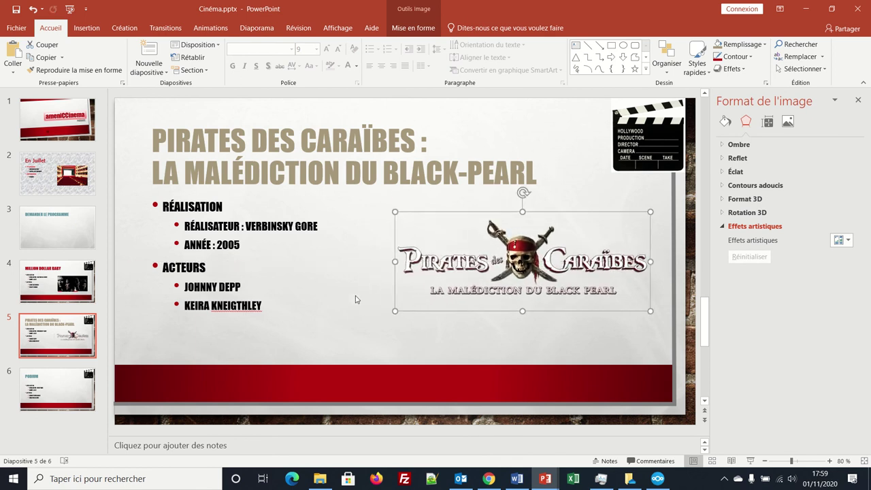
pyautogui.click(94, 388)
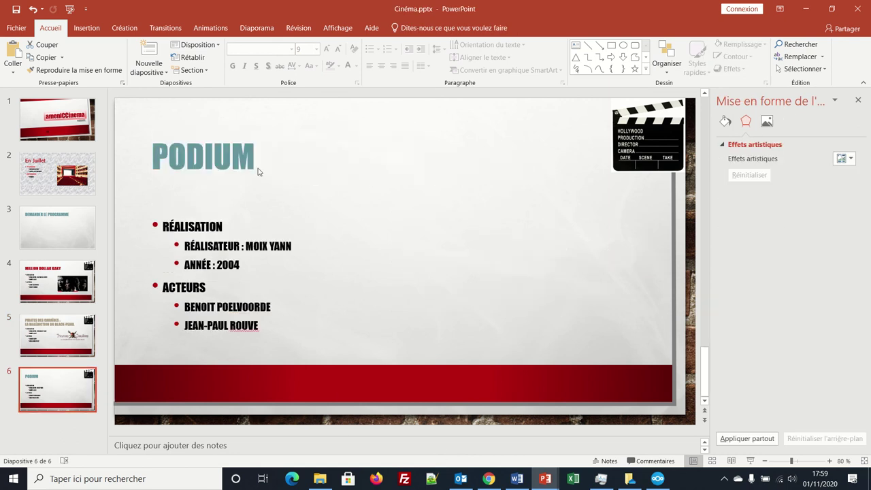
# Give slide 6 a two-content layout and insert the Podium poster found by searching 'podium film'.
pyautogui.click(197, 44)
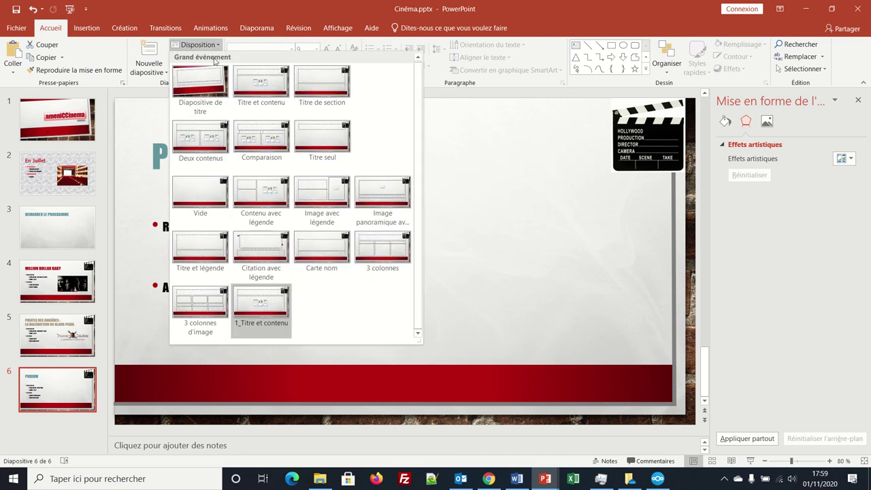
pyautogui.click(283, 136)
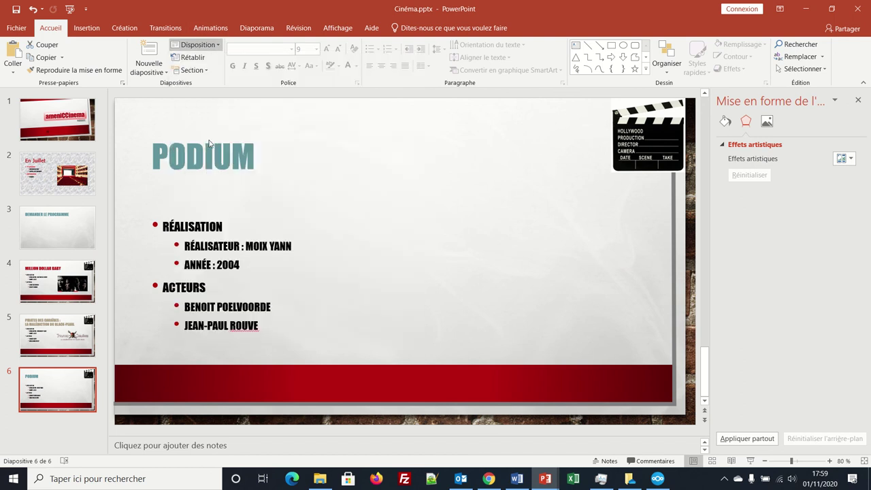
pyautogui.click(522, 286)
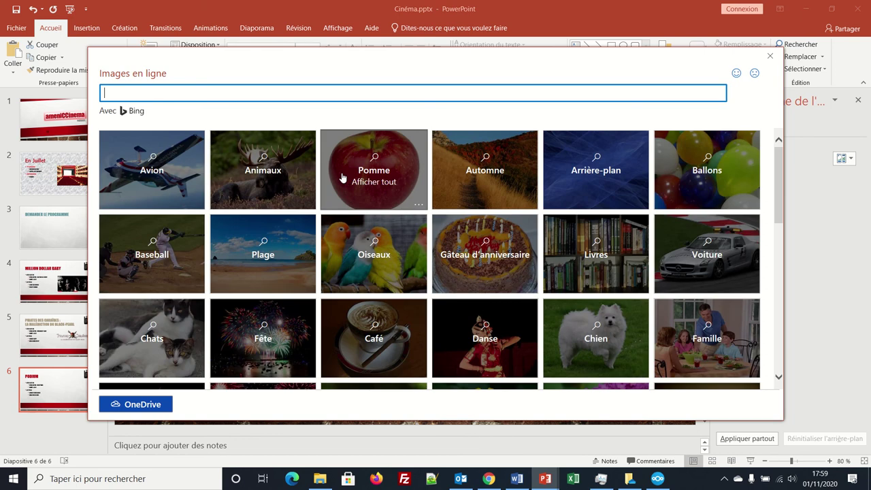
pyautogui.write('pod')
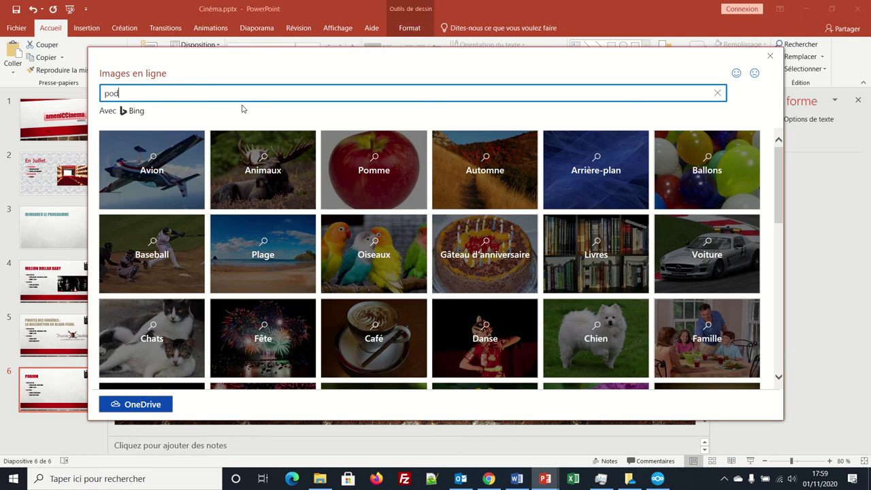
pyautogui.write('ium')
pyautogui.press('Return')
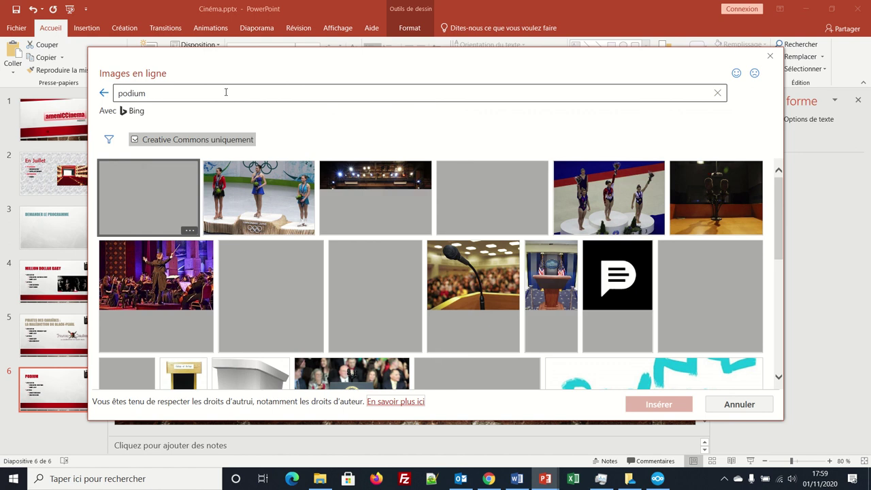
pyautogui.click(223, 94)
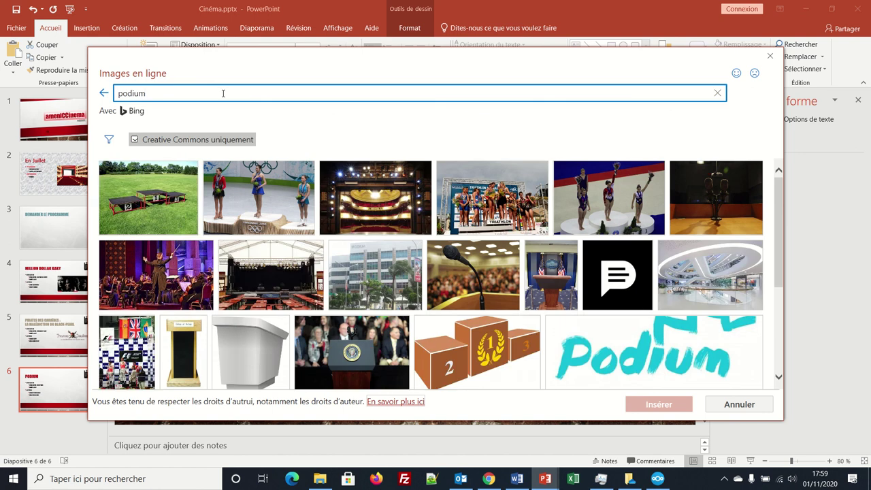
pyautogui.write(' film')
pyautogui.press('Return')
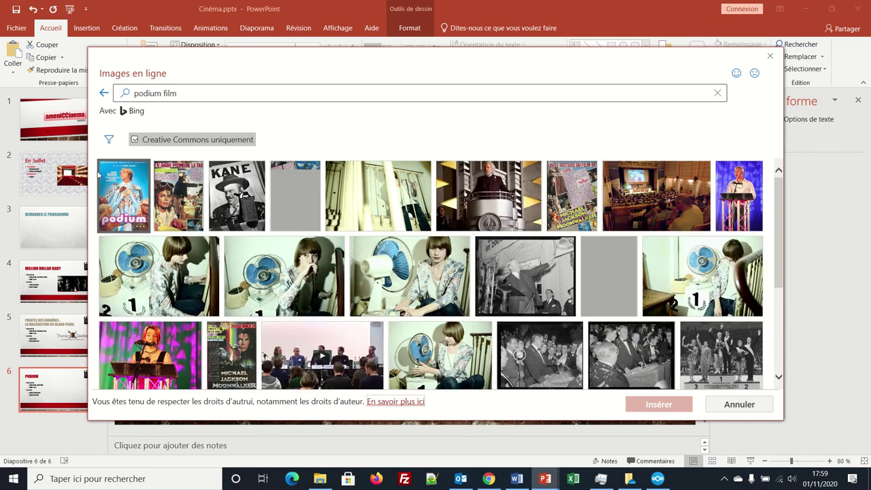
pyautogui.click(116, 185)
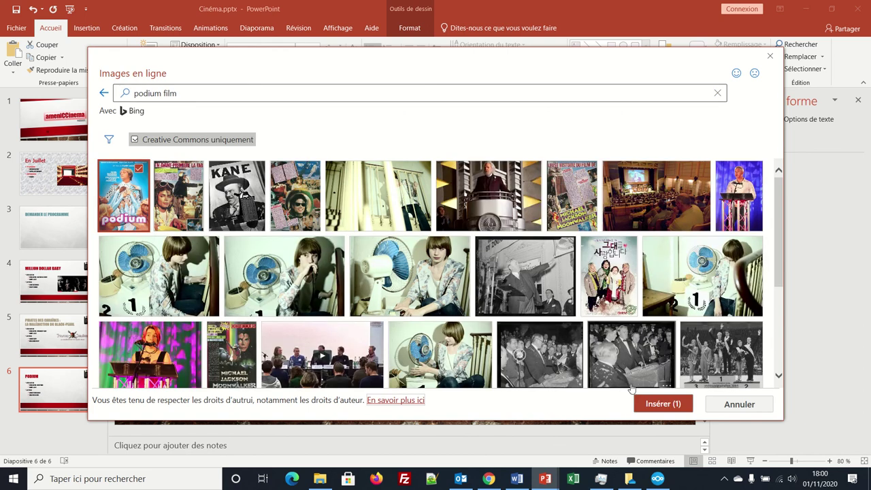
pyautogui.click(656, 403)
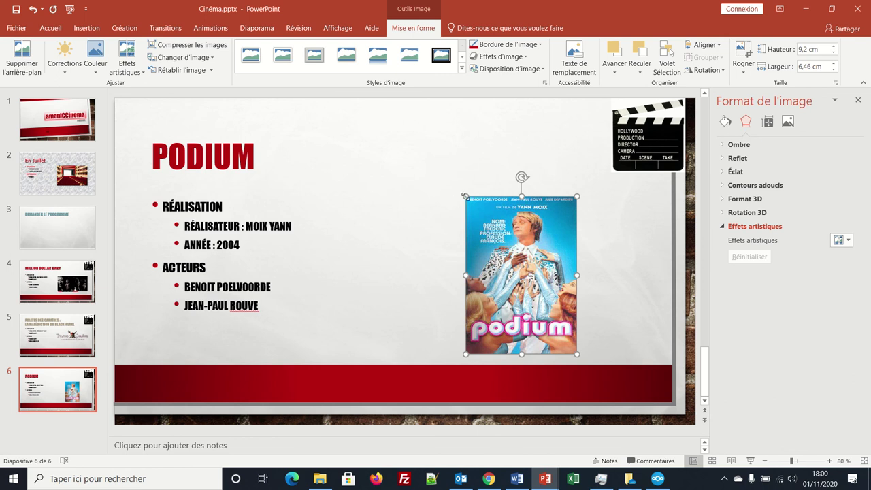
# Enlarge the Podium poster to 12.11 cm high by 8.5 cm wide.
pyautogui.moveTo(466, 196); pyautogui.dragTo(431, 178)
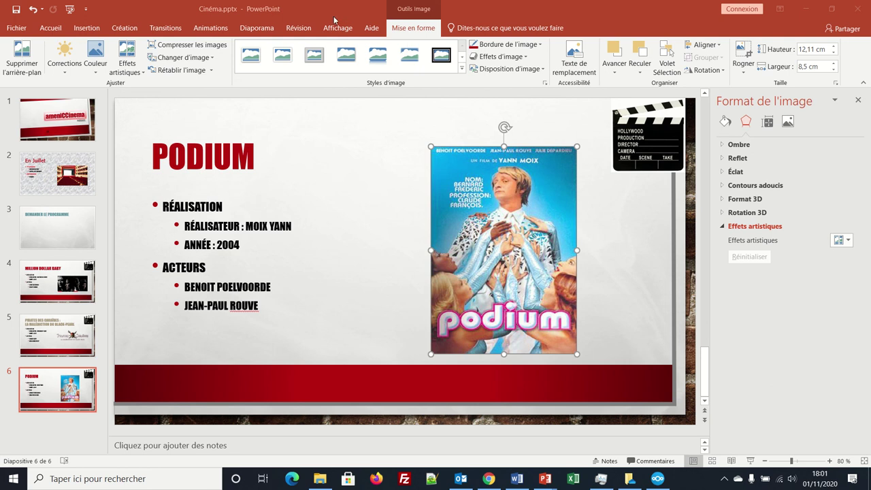
# Play the slideshow from the start through En Juillet, Million Dollar Baby to Podium, then open Slide Sorter view.
pyautogui.click(259, 28)
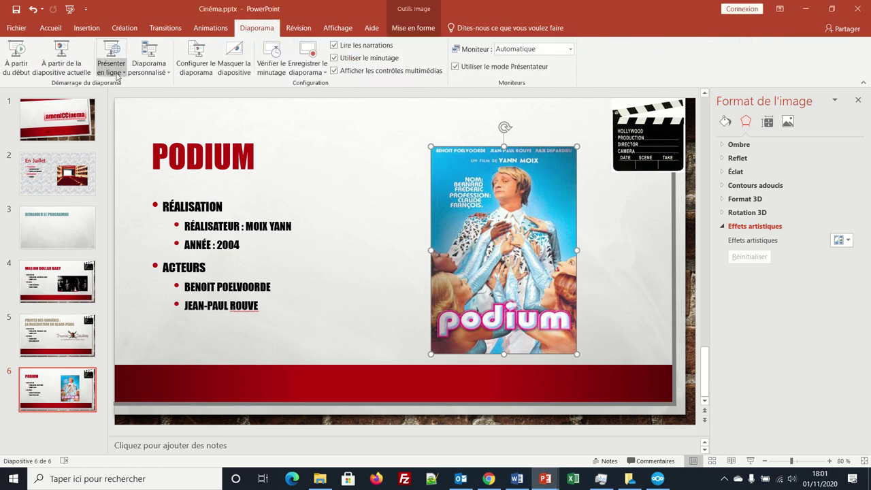
pyautogui.click(21, 60)
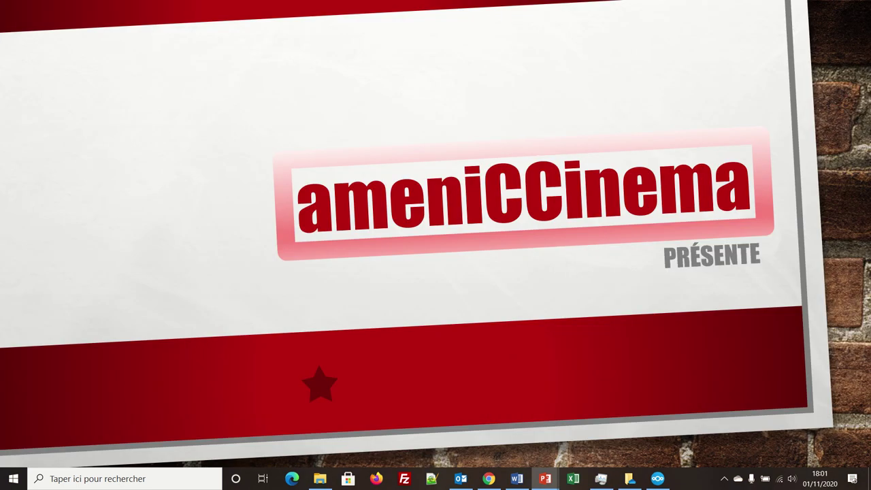
pyautogui.press('Right')
pyautogui.press('Right')
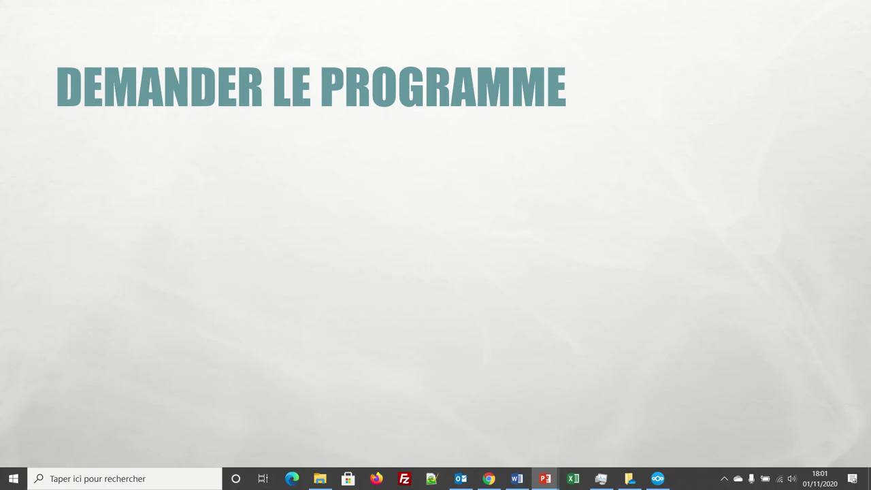
pyautogui.press('Right')
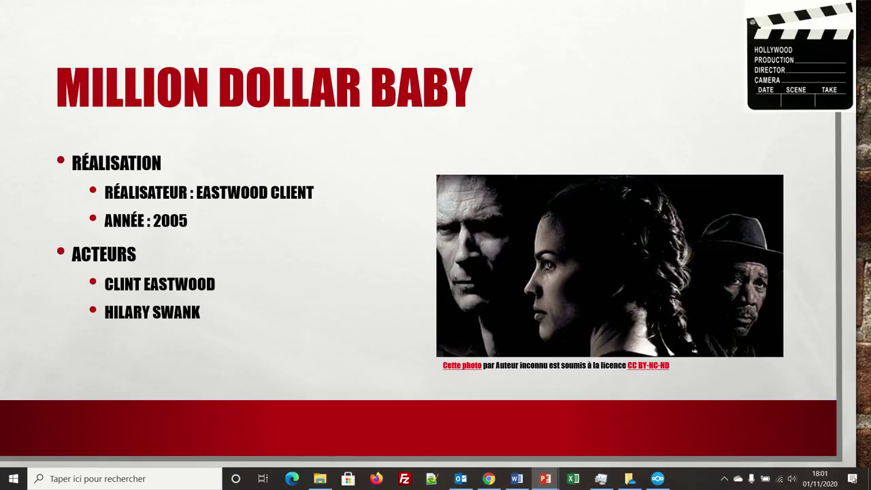
pyautogui.press('Right')
pyautogui.press('Right')
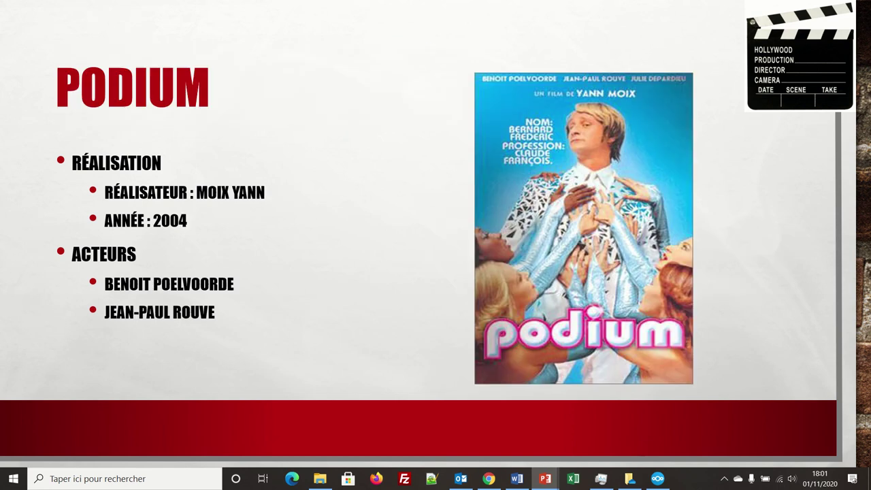
pyautogui.press('Right')
pyautogui.press('Right')
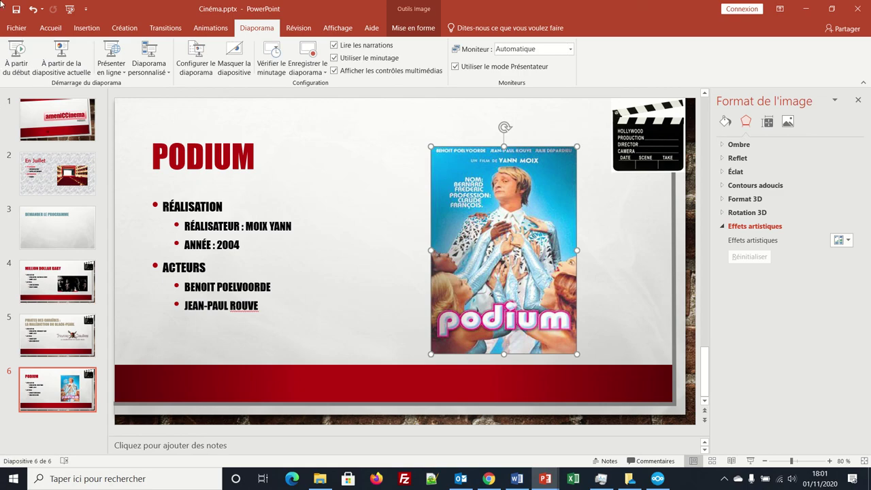
pyautogui.click(325, 28)
pyautogui.click(73, 58)
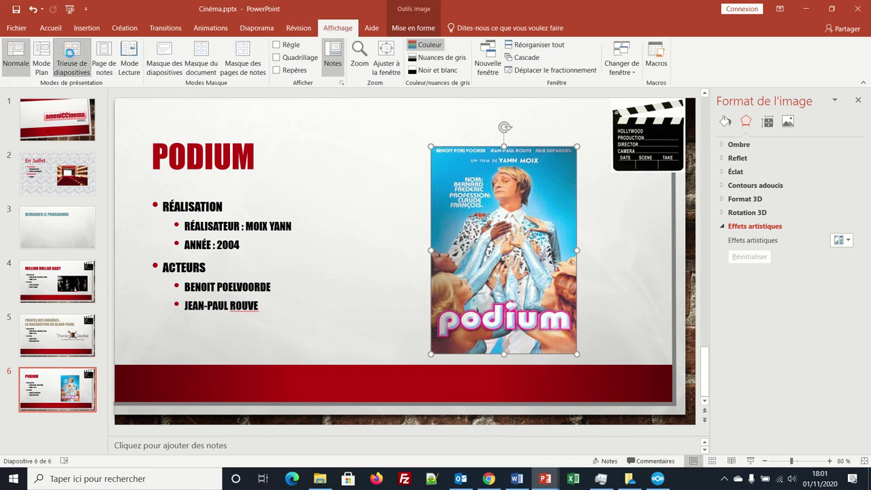